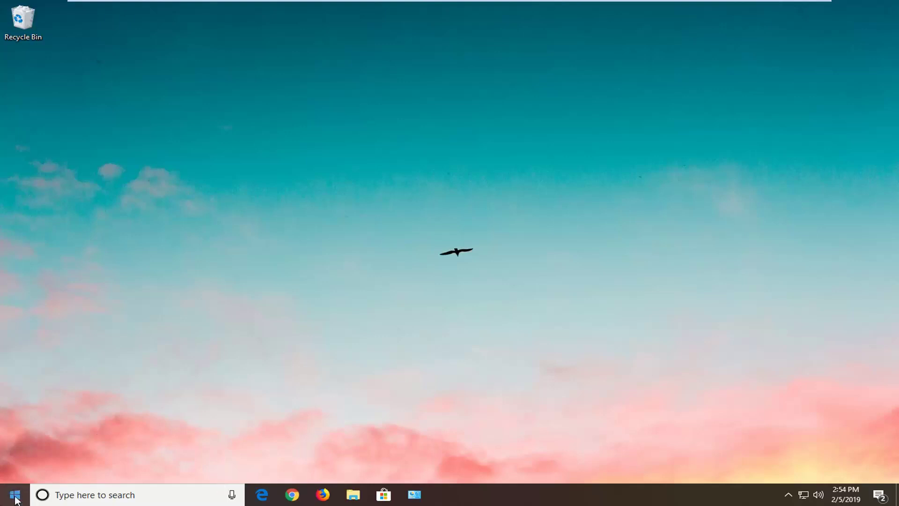
- Launch Registry Editor from a Start menu search for regedit with administrator rights, approving the UAC prompt
click(15, 497)
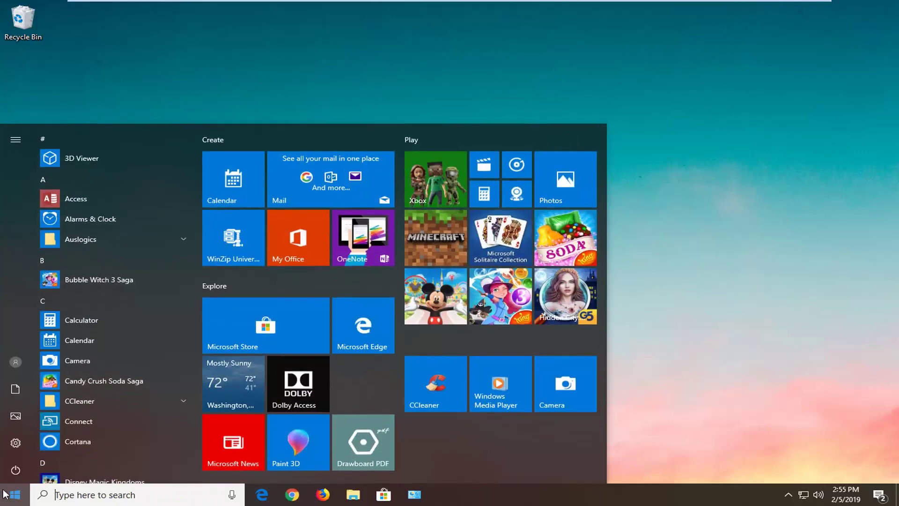
text(regedit)
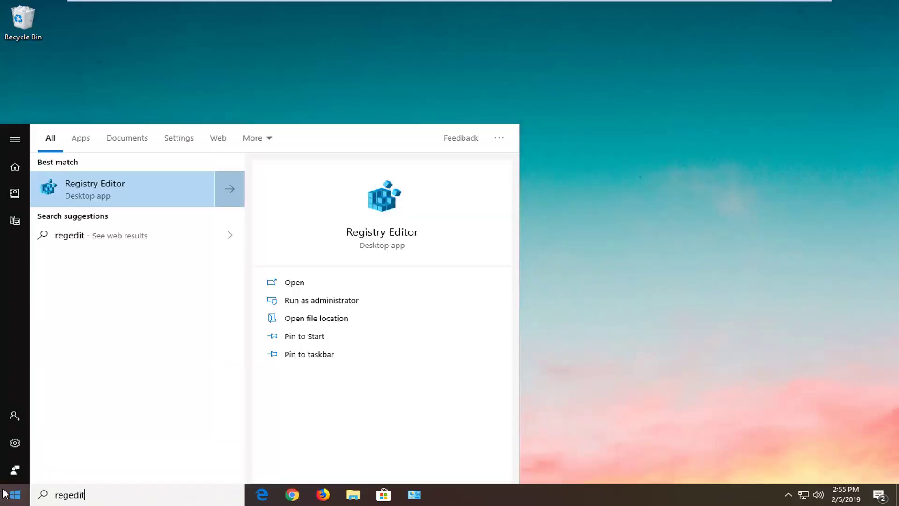
right_click(115, 189)
click(139, 201)
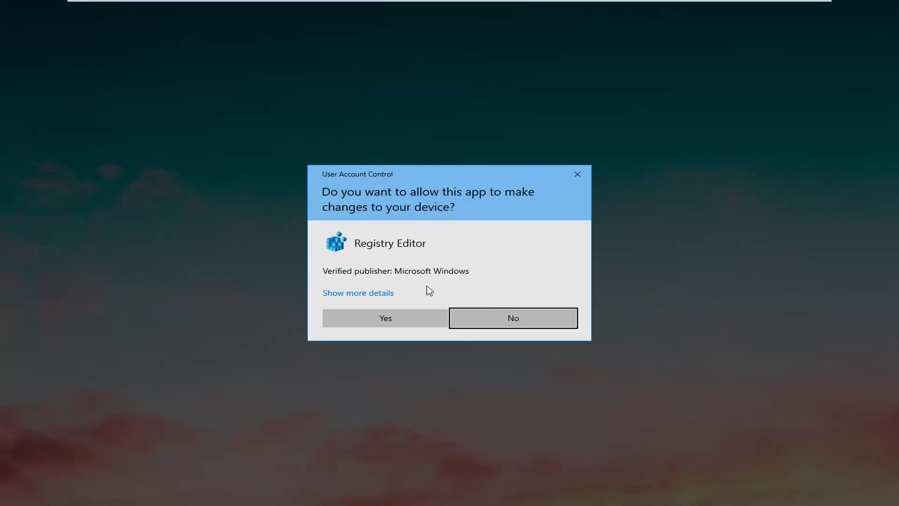
click(383, 317)
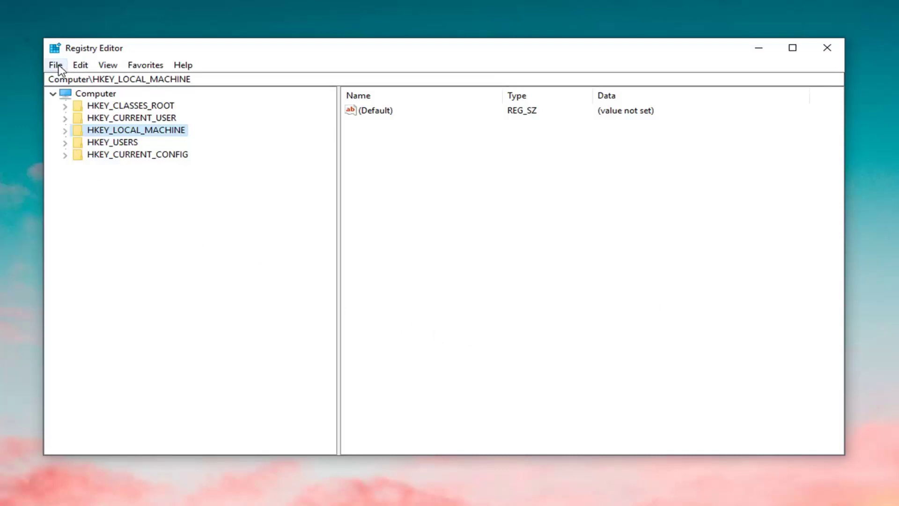
click(99, 95)
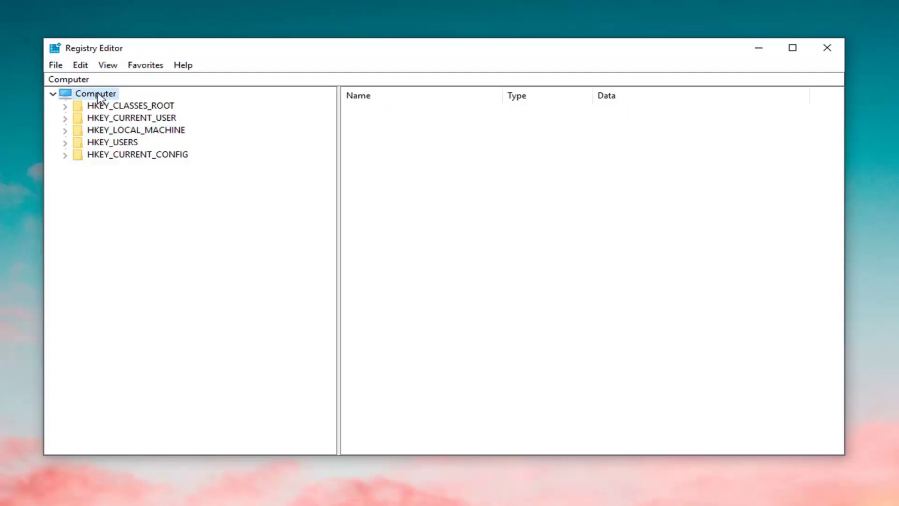
click(73, 79)
key(ctrl+a)
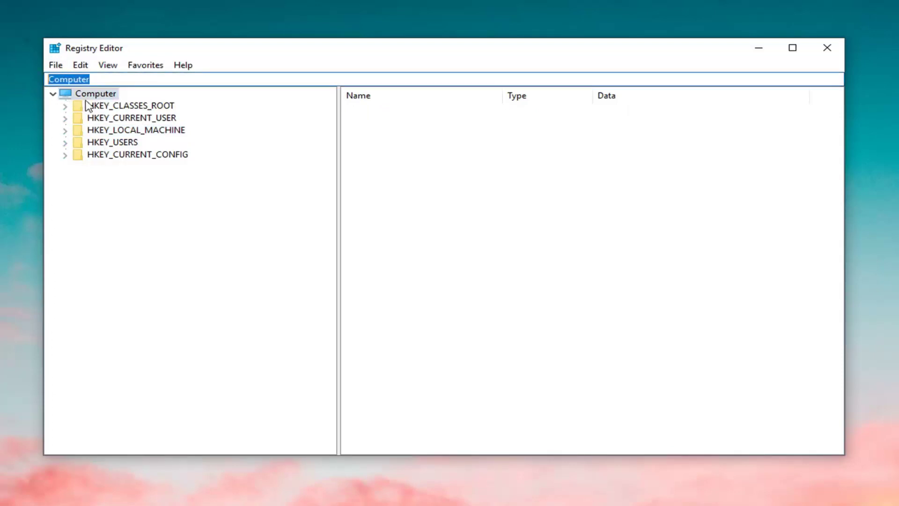
click(108, 98)
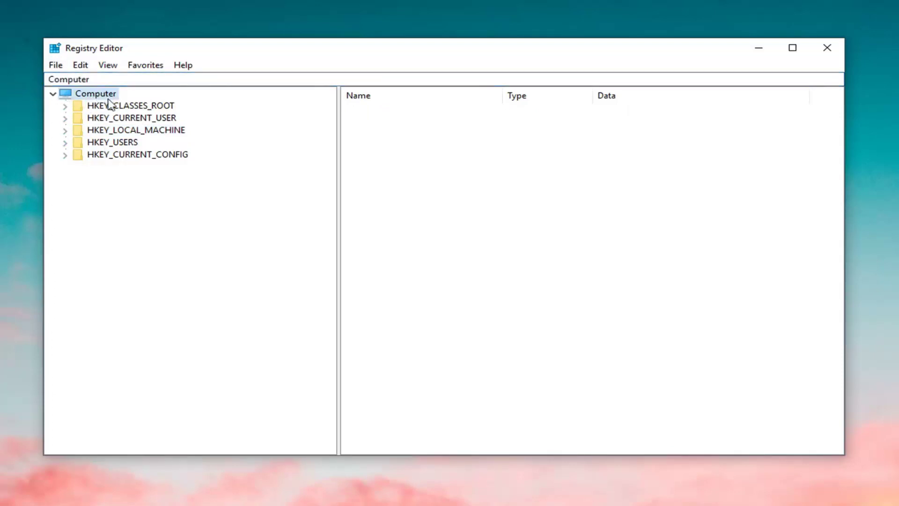
click(54, 67)
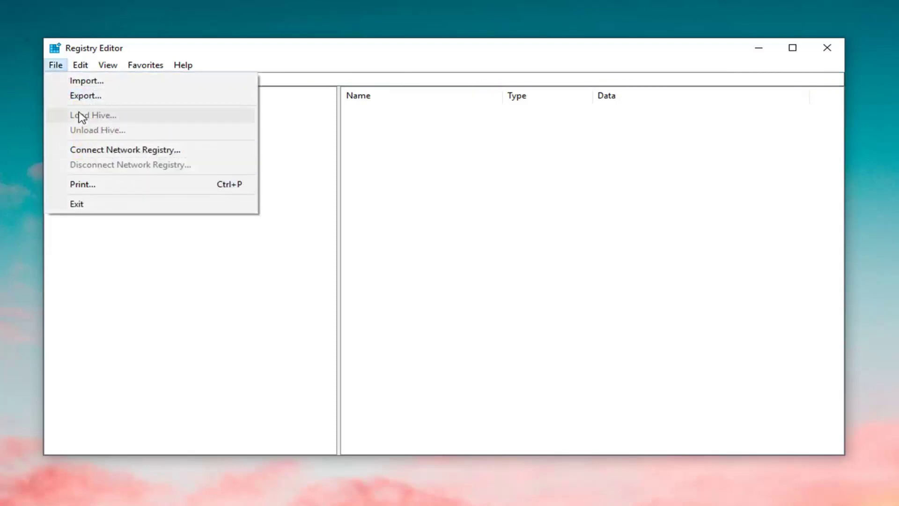
click(84, 96)
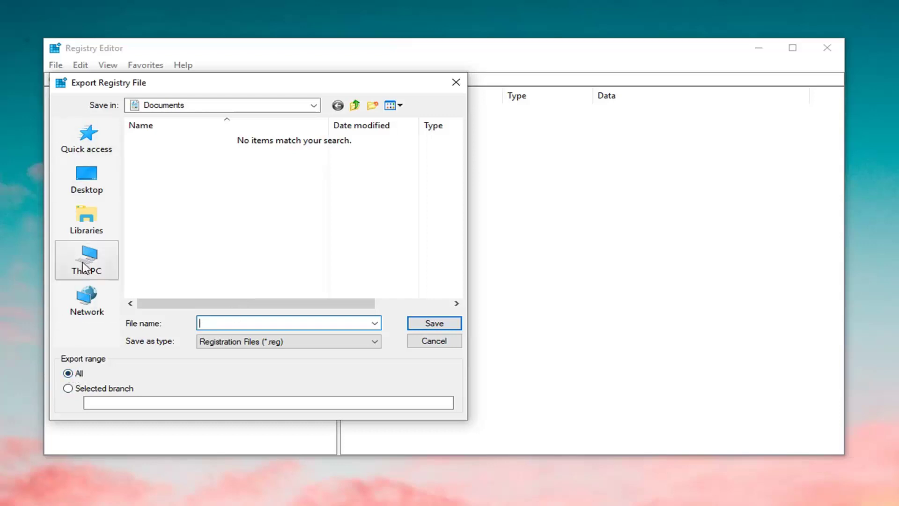
click(420, 342)
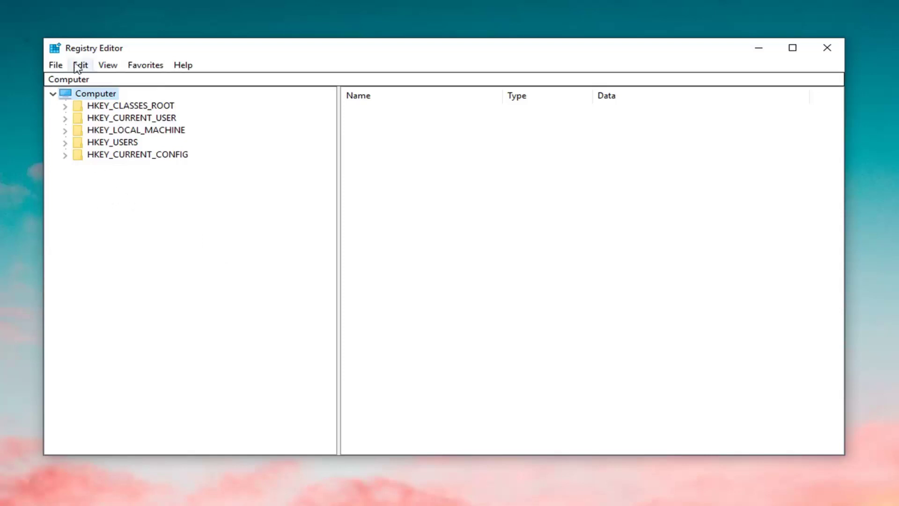
click(56, 66)
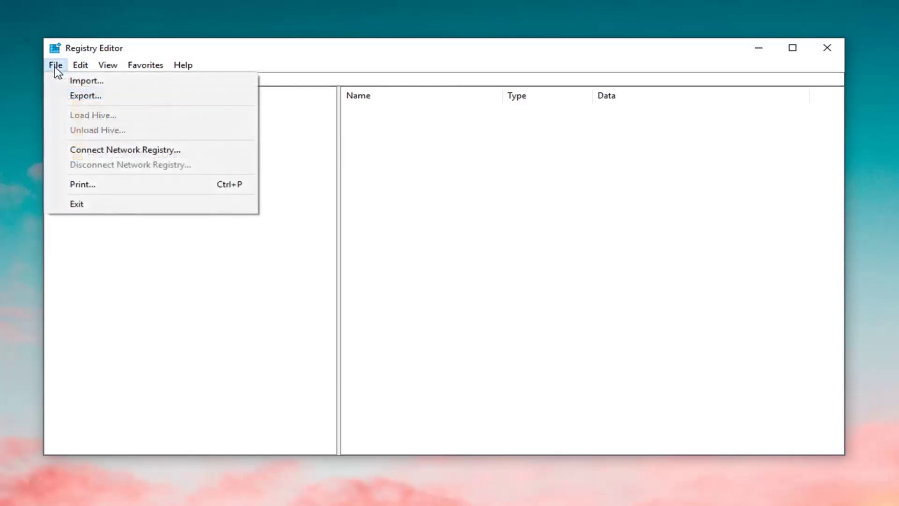
click(108, 81)
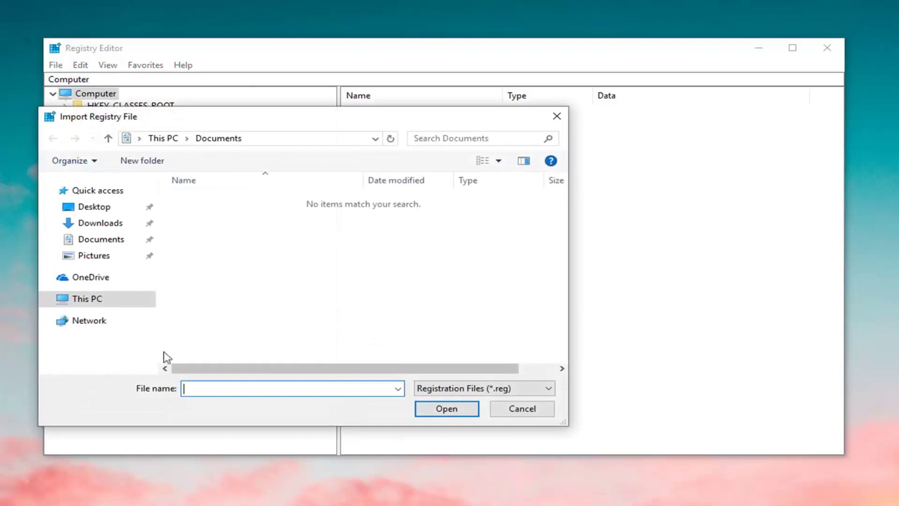
click(529, 416)
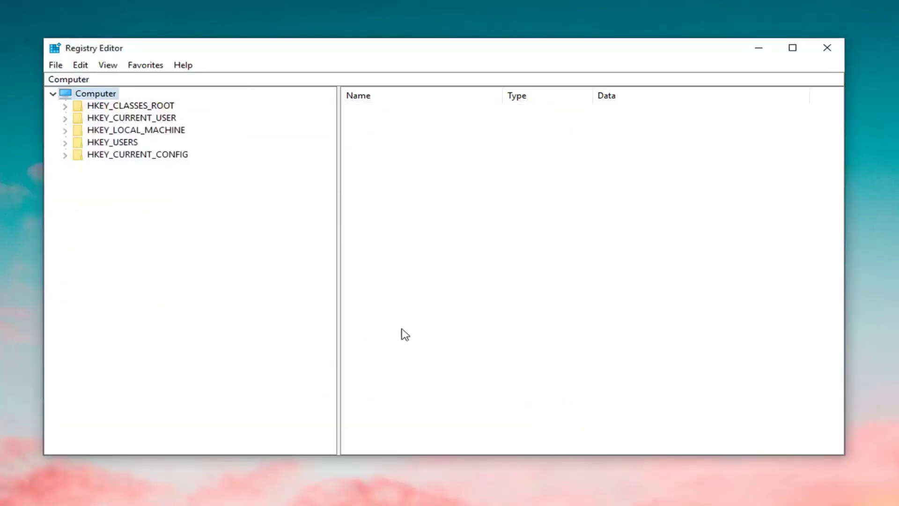
- Expand HKEY_CLASSES_ROOT, jump to Msi.Package by typing msi, and expand its shell key
key(Down)
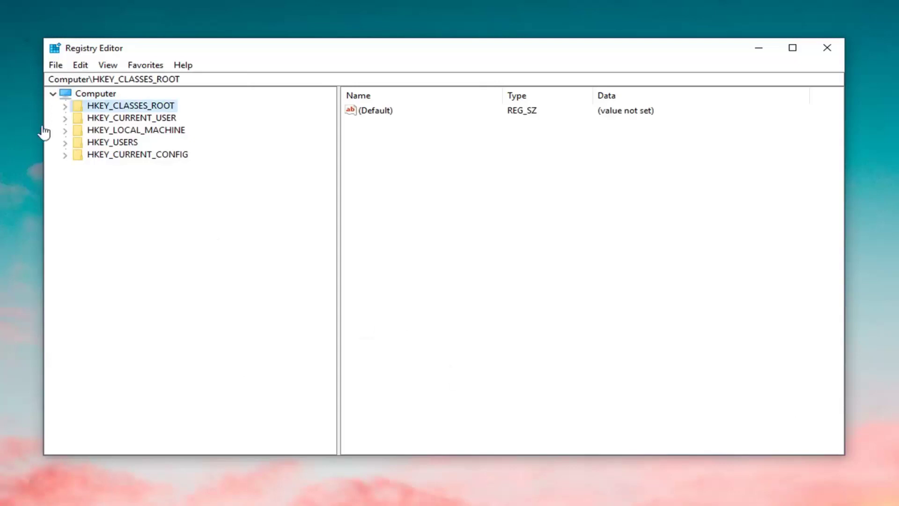
click(64, 107)
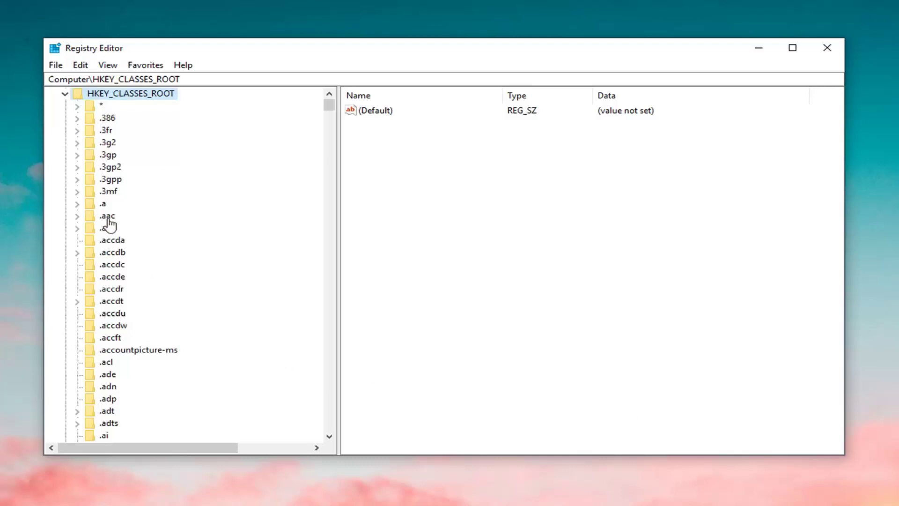
click(110, 180)
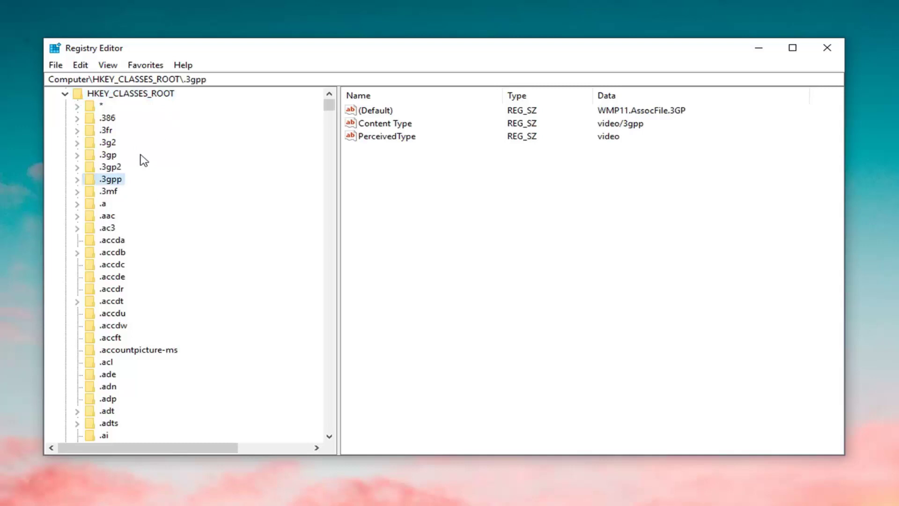
text(msi)
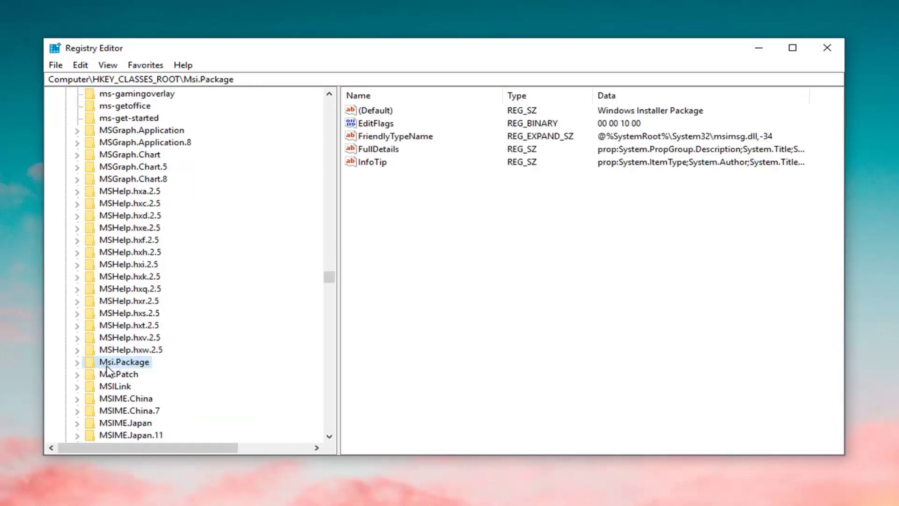
click(78, 362)
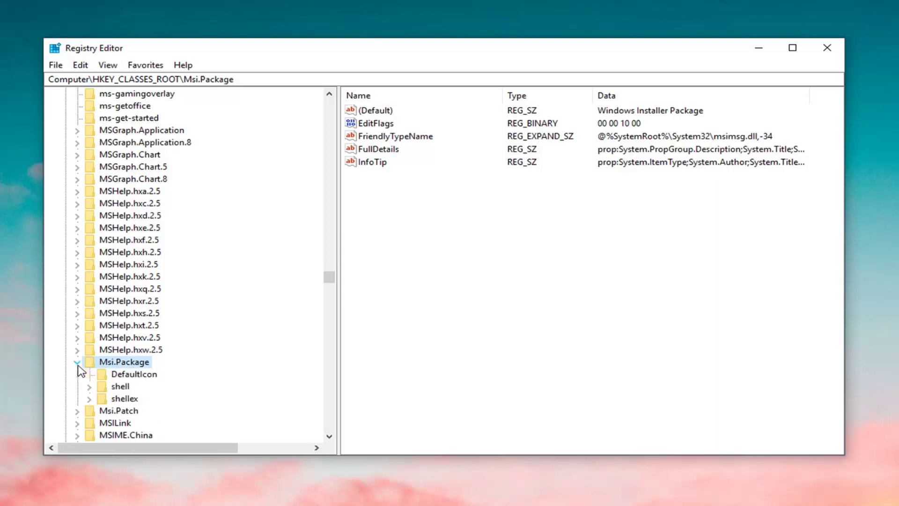
scroll(82, 370, down, 2)
click(119, 300)
click(89, 301)
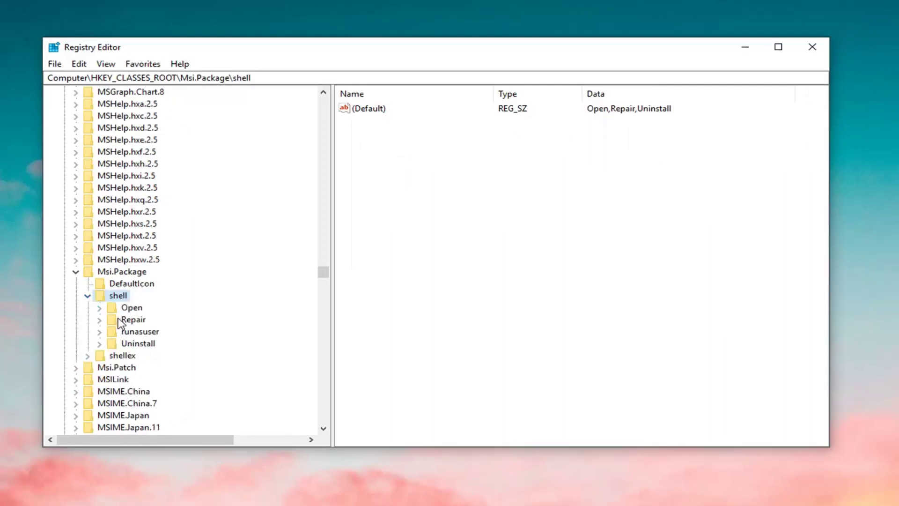
- Create a new subkey named 'runas' under the shell key
right_click(114, 301)
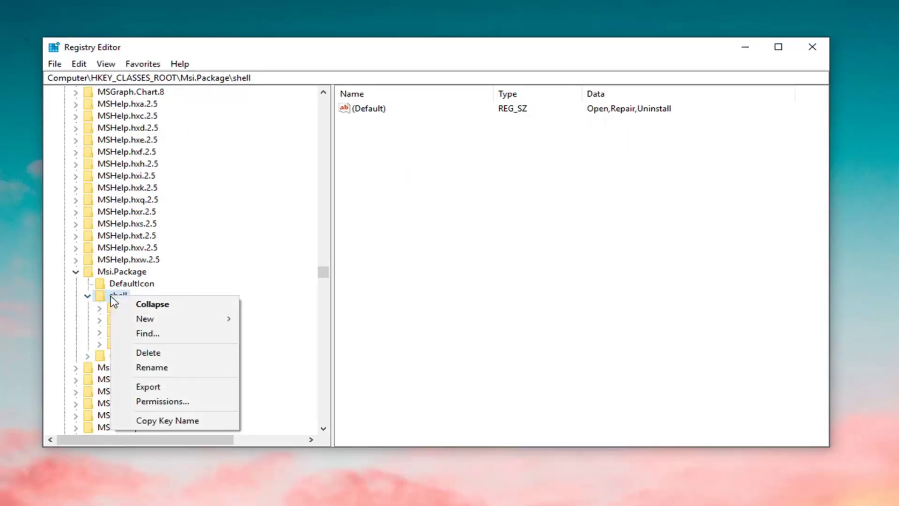
mouse_move(137, 318)
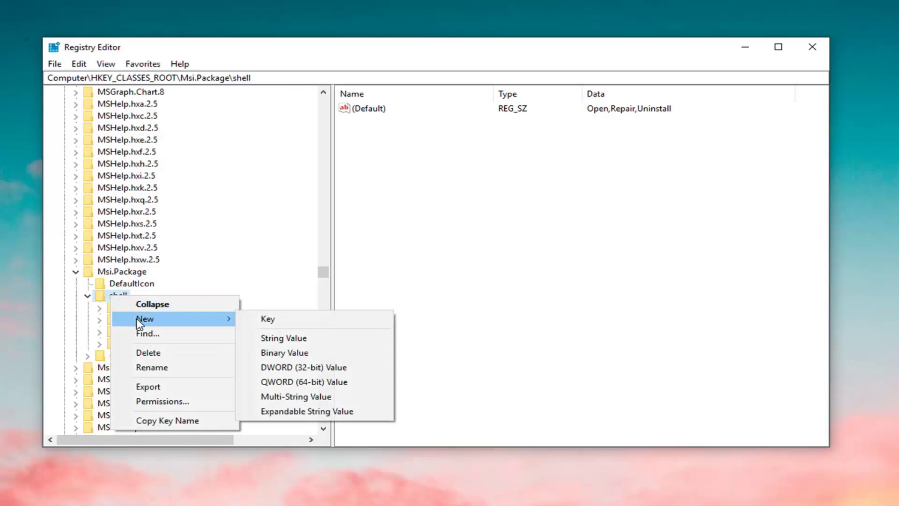
click(268, 319)
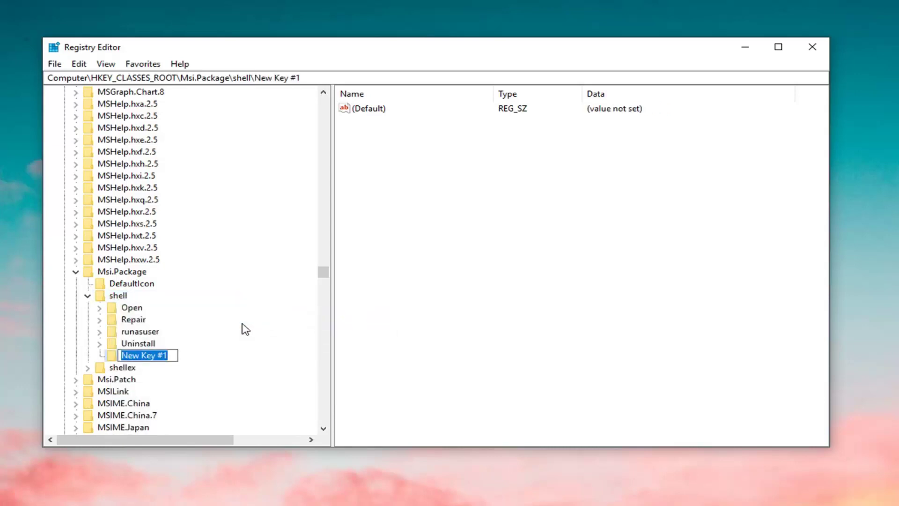
text(run)
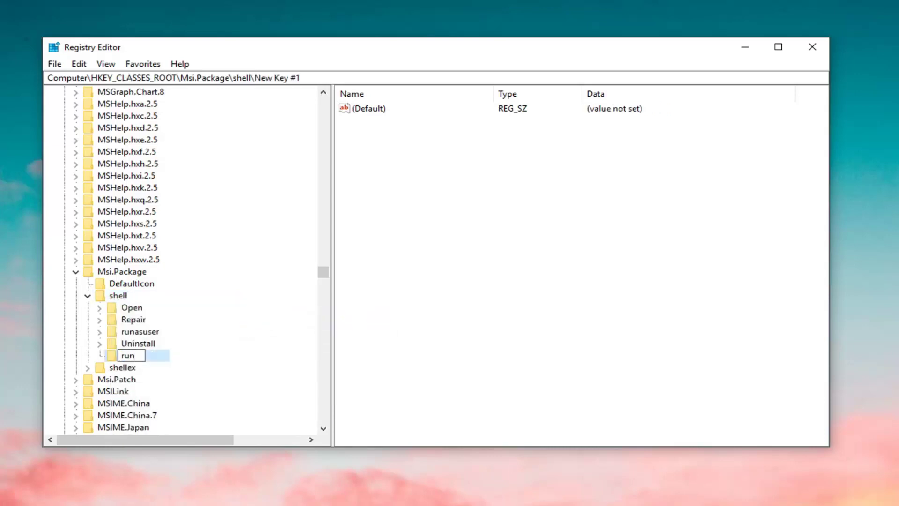
text(as)
key(Return)
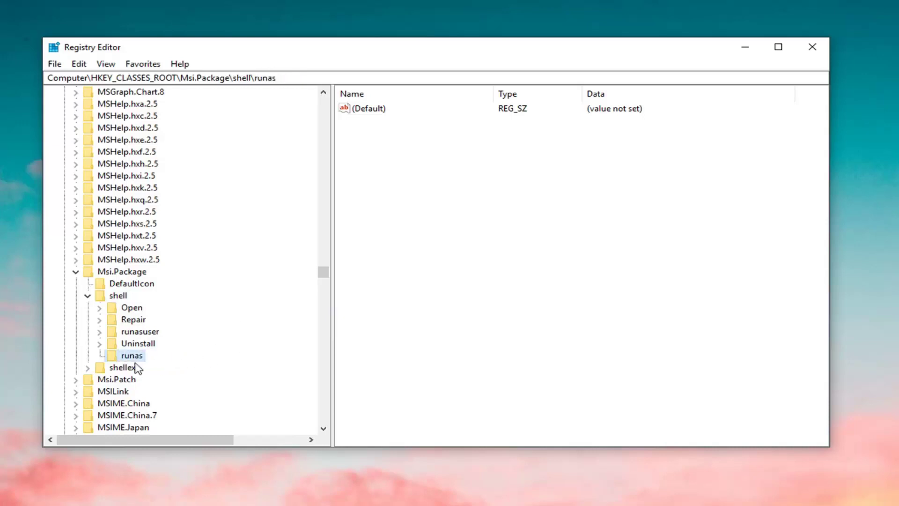
- Set the runas key's default value to 'Install as &administrator'
click(356, 109)
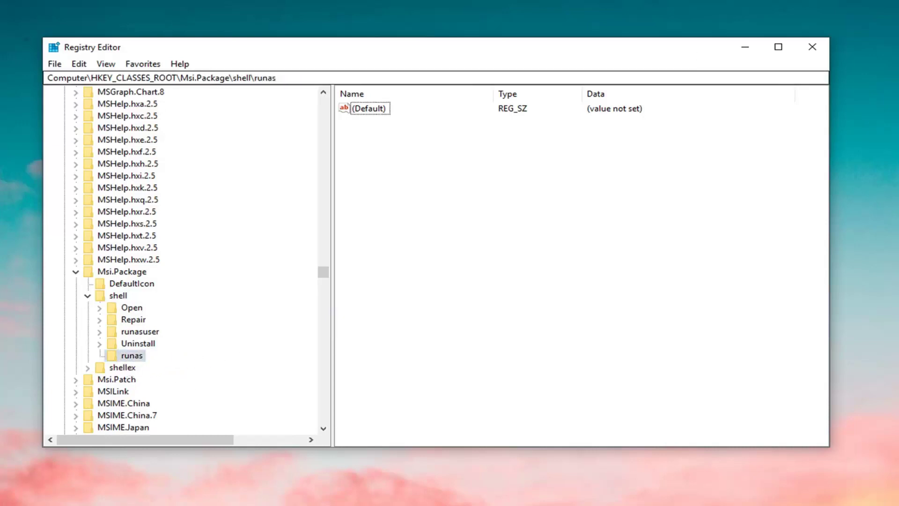
right_click(357, 114)
click(357, 114)
double_click(377, 112)
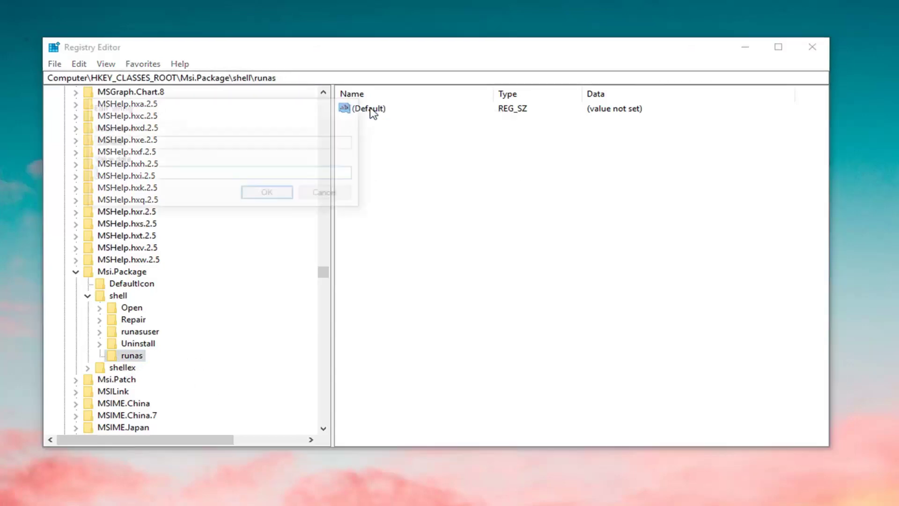
drag(267, 97, 573, 155)
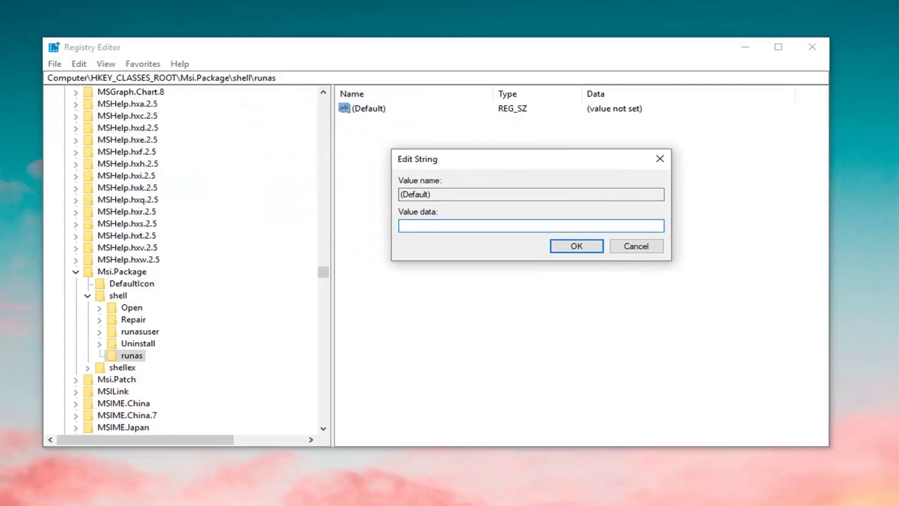
text(I)
text(nstall as)
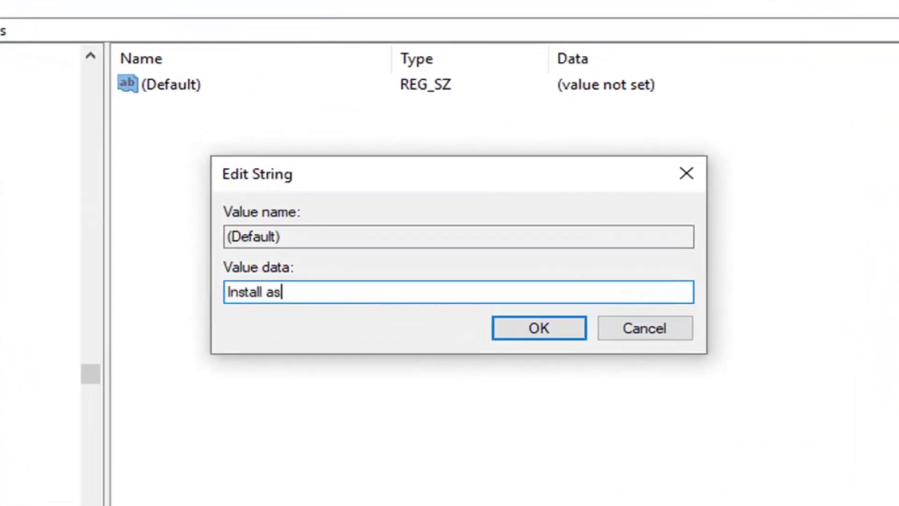
text( &)
text(admin)
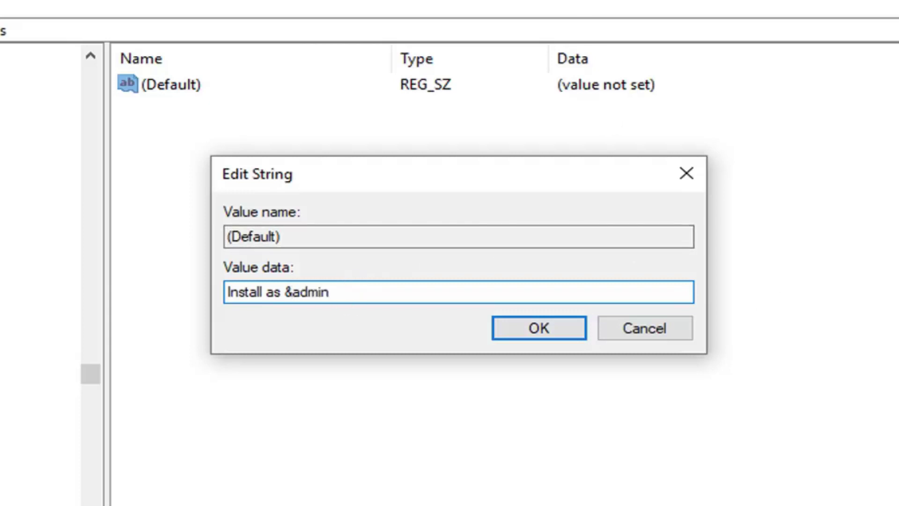
text(istrator)
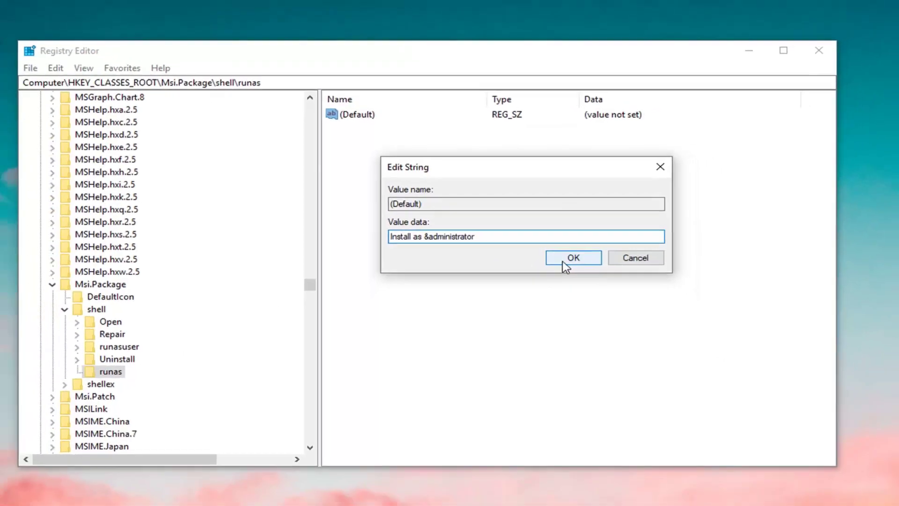
click(545, 287)
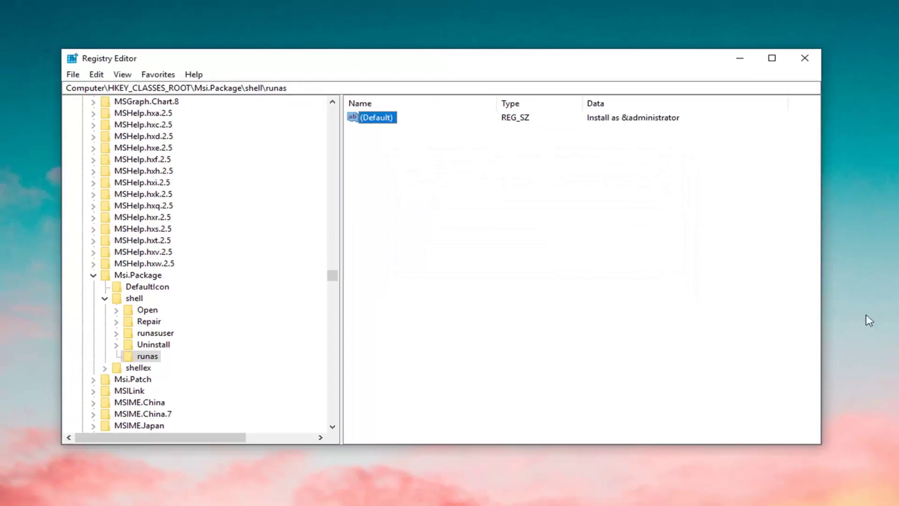
- Create a new subkey named 'command' under the runas key
click(149, 360)
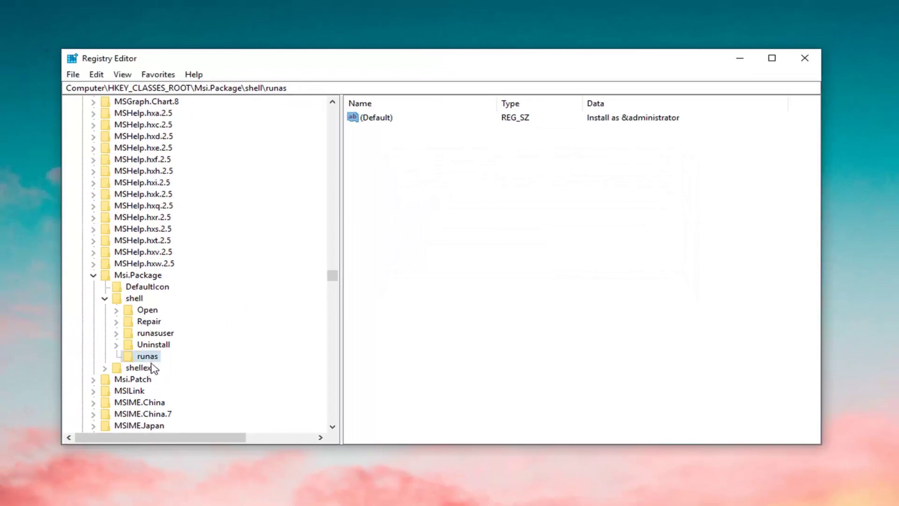
right_click(152, 362)
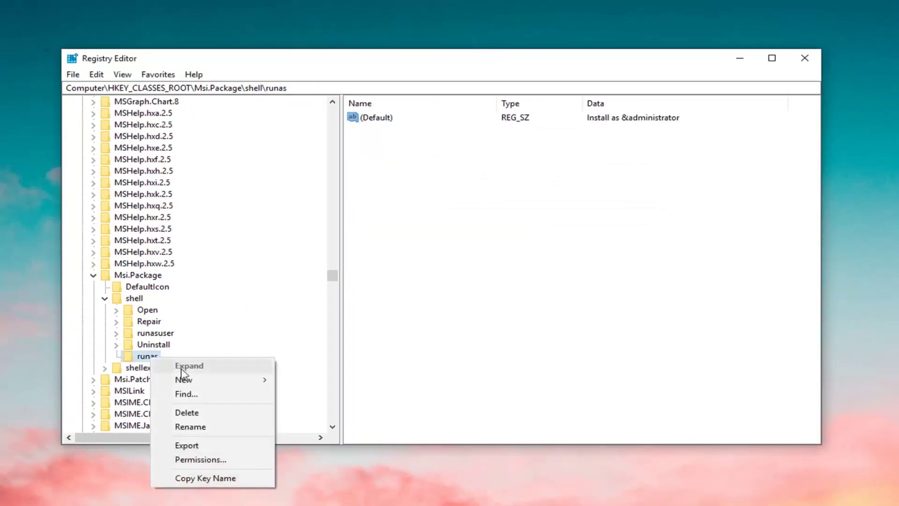
mouse_move(184, 379)
click(292, 382)
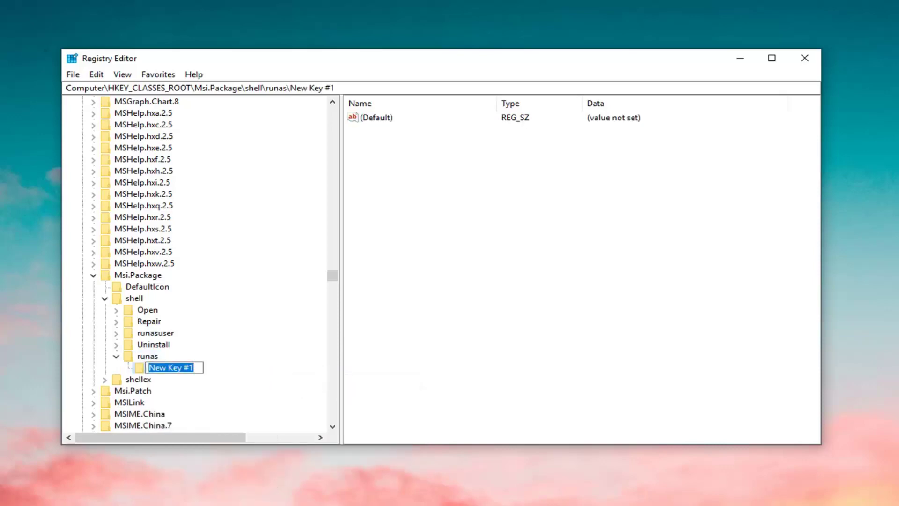
key(End)
key(ctrl+a)
key(BackSpace)
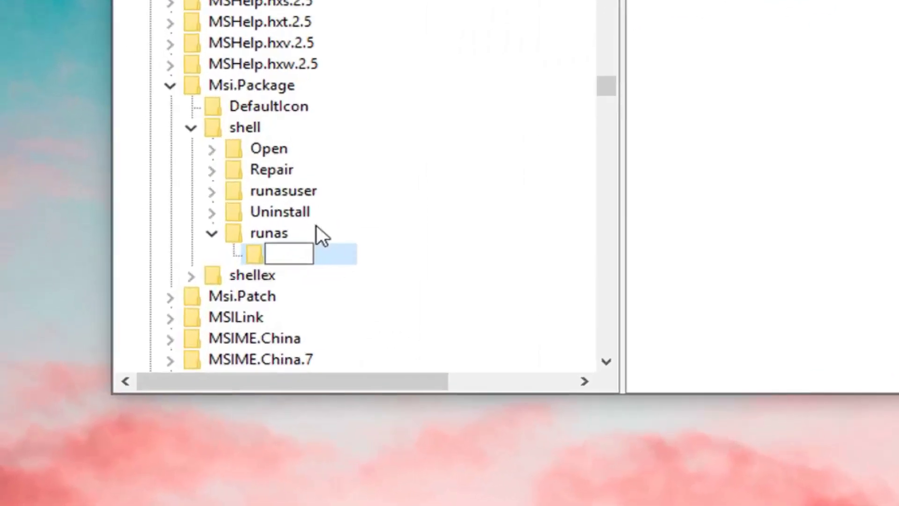
text(command)
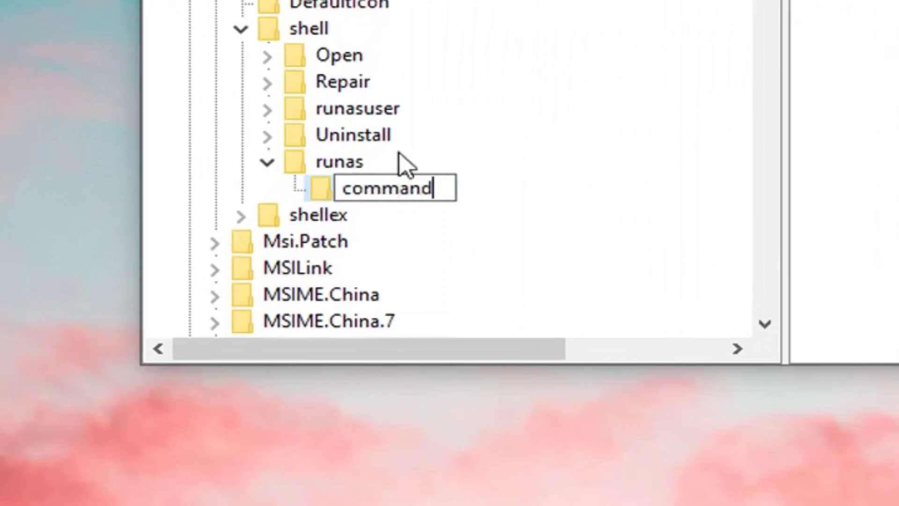
key(Return)
key(Tab)
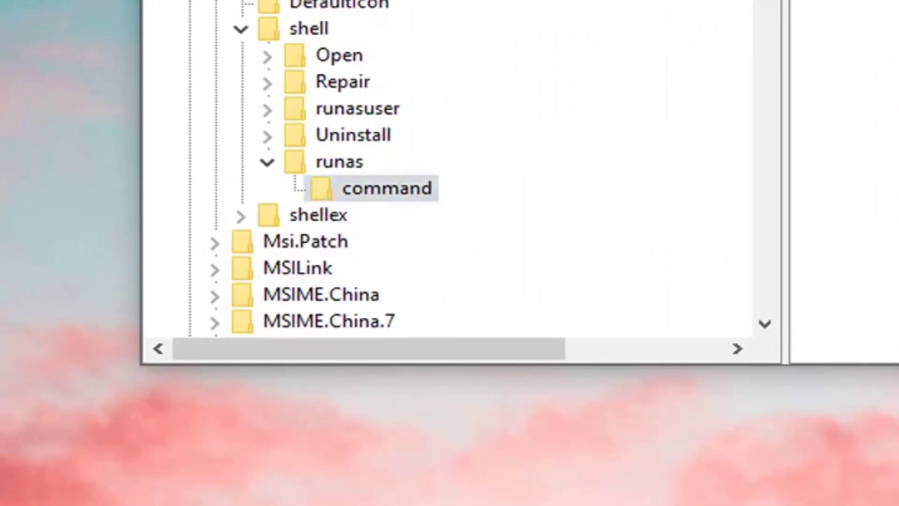